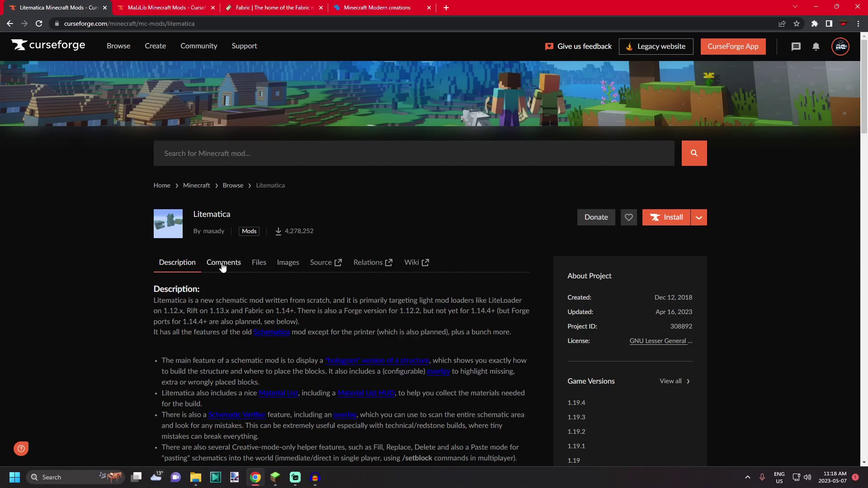
- Download the Litematica Fabric file for game version 1.19.3, uploaded Mar 20, 2023, from the mod's file list
click(265, 265)
scroll(368, 255, down, 3)
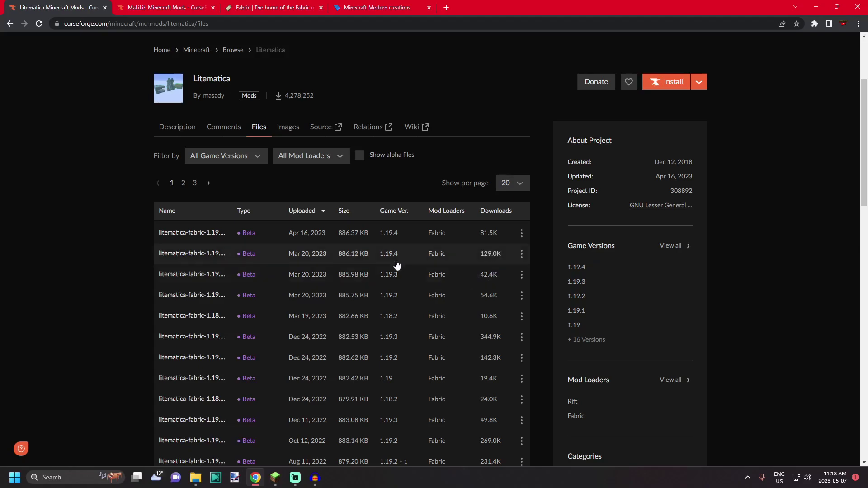
click(522, 276)
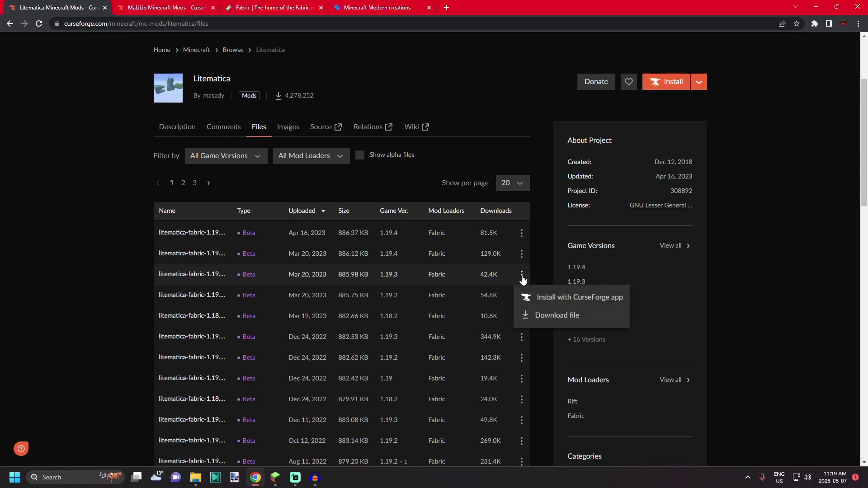
click(550, 316)
scroll(513, 312, down, 1)
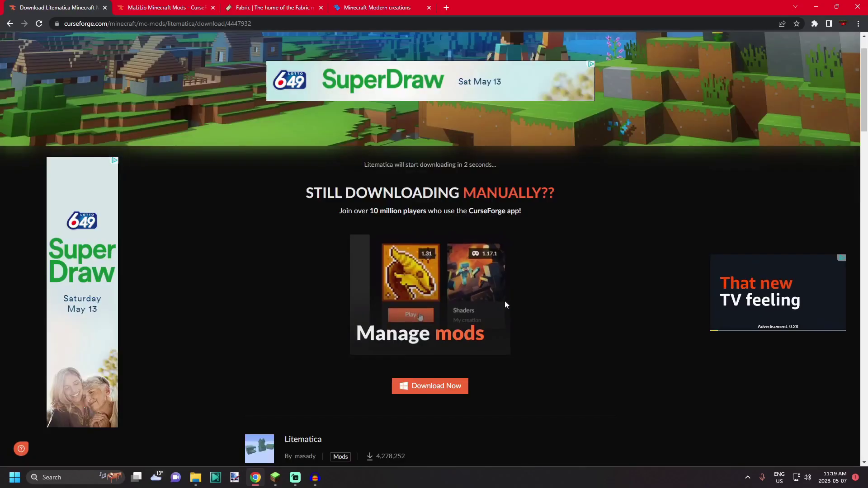
scroll(497, 370, down, 2)
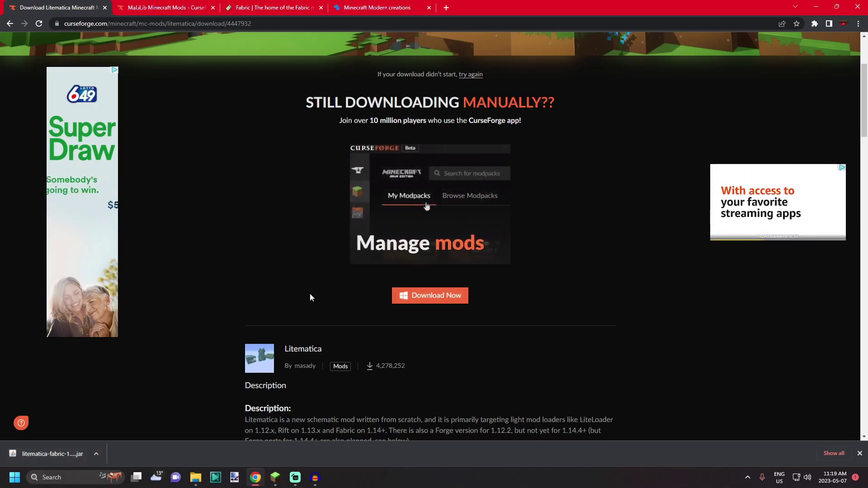
scroll(253, 253, up, 2)
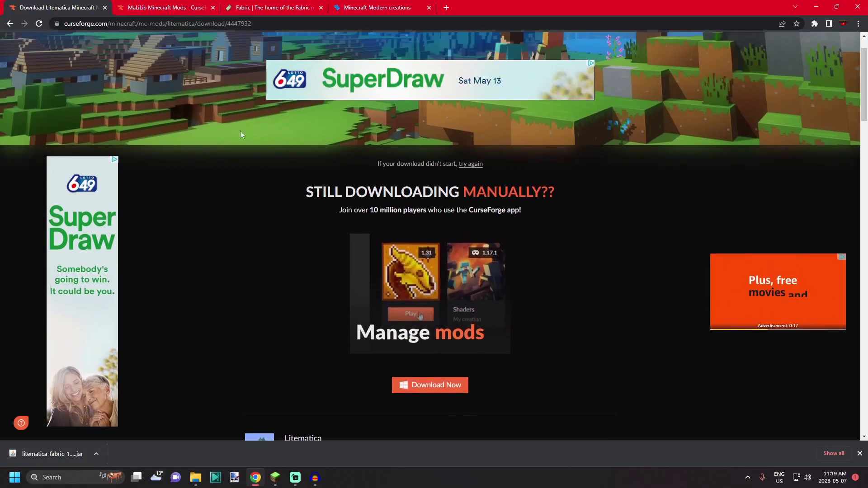
- Download the MaLiLib Fabric release file for game version 1.19.3 from that mod's file list
click(183, 7)
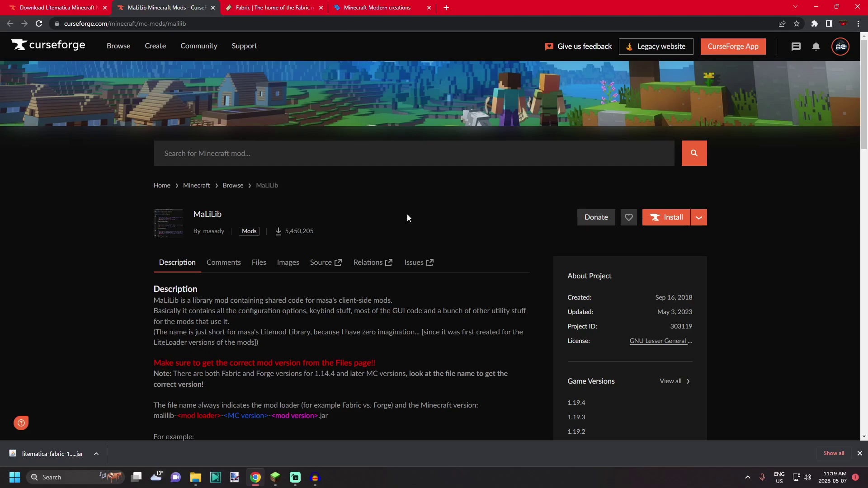
click(257, 263)
scroll(436, 271, down, 2)
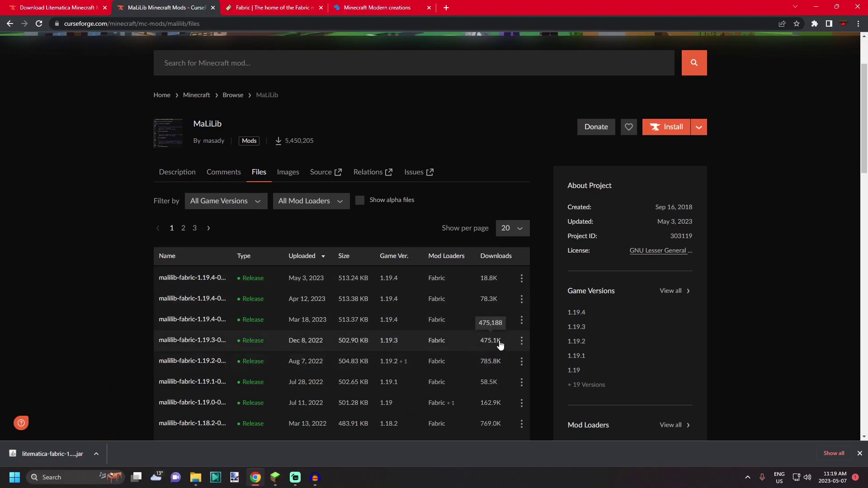
double_click(394, 341)
scroll(395, 344, down, 1)
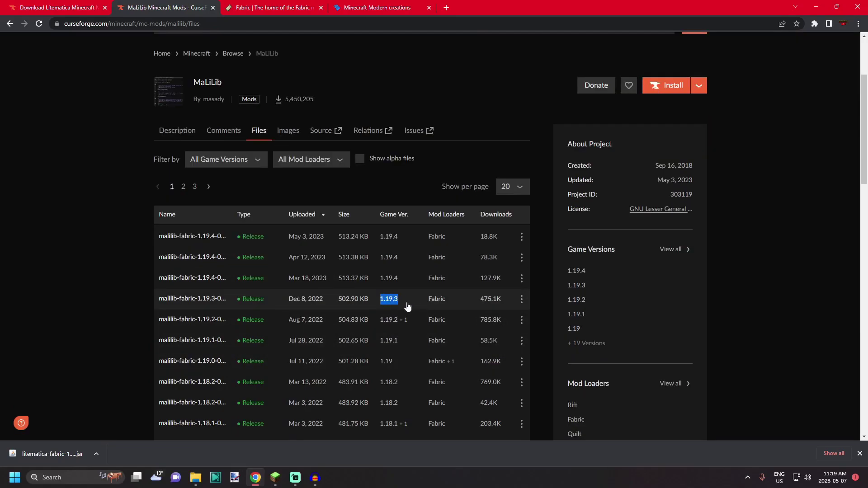
click(522, 299)
click(548, 339)
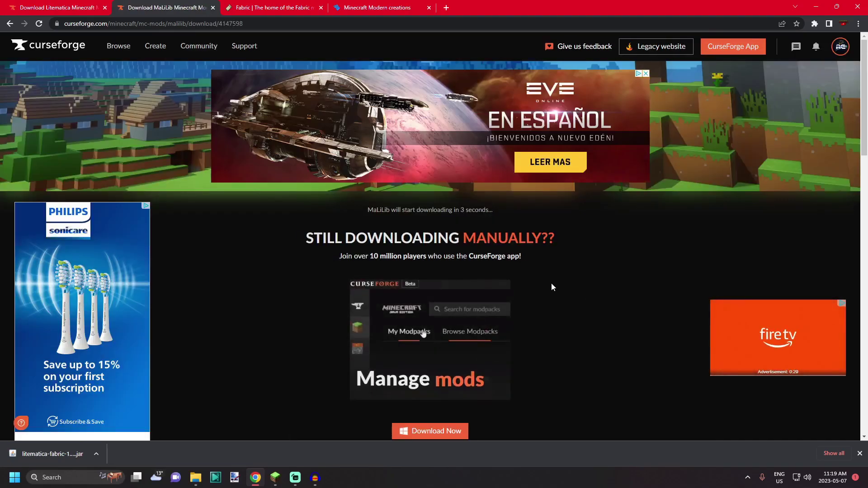
scroll(551, 283, down, 1)
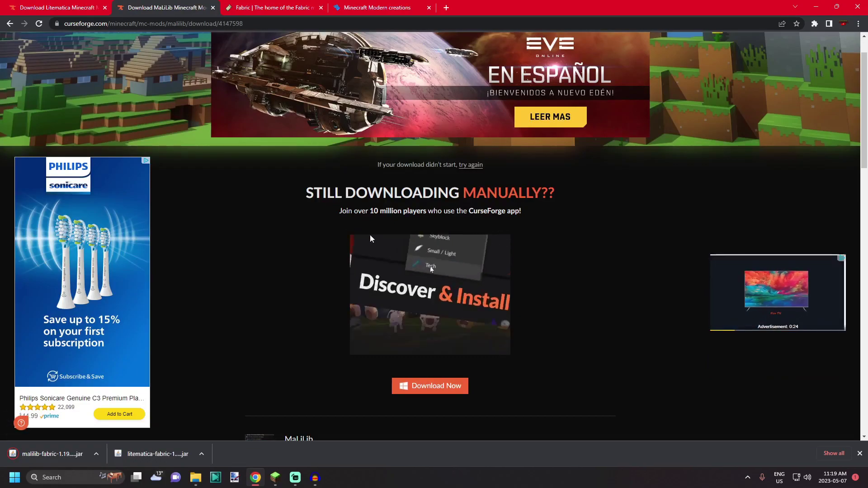
- Download the Fabric installer for Windows from the Fabric site and show it in the Downloads folder
click(271, 8)
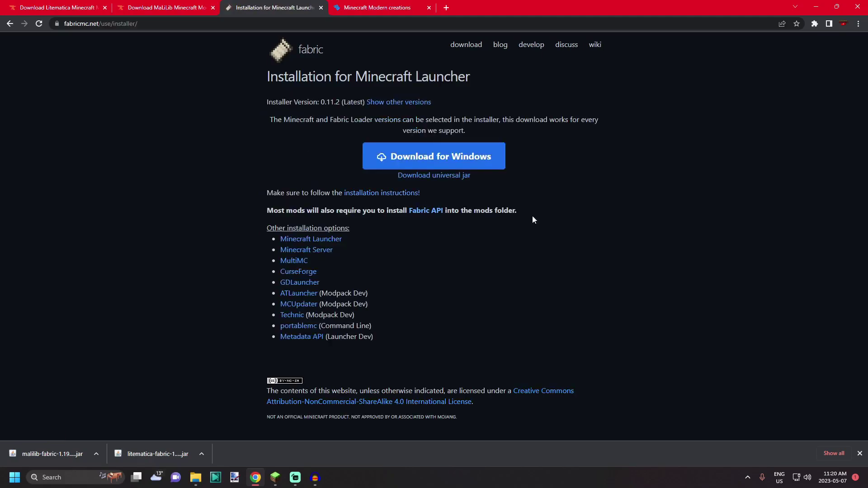
click(449, 160)
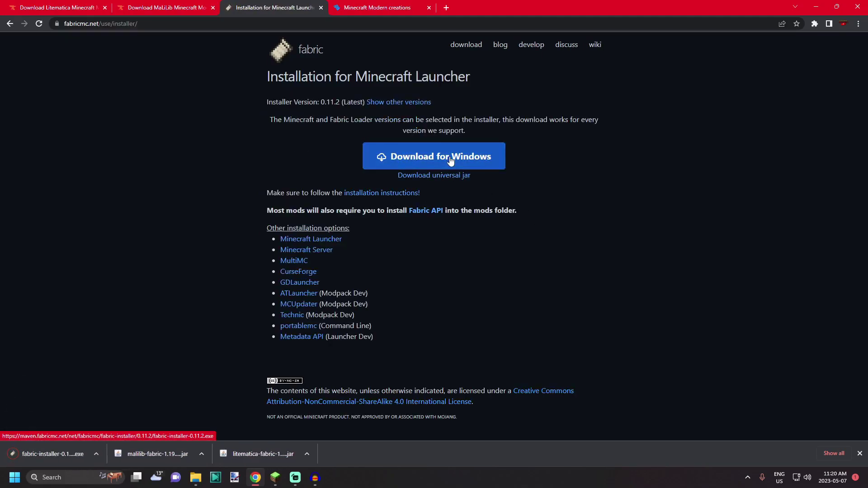
click(98, 452)
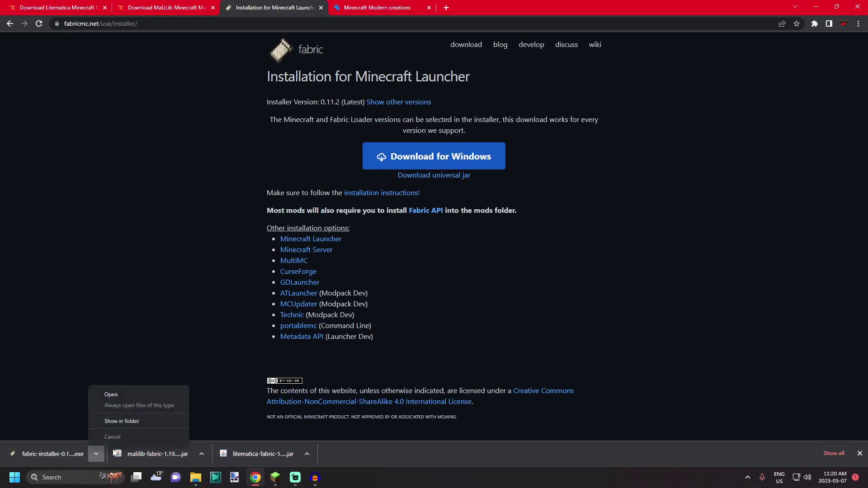
click(139, 422)
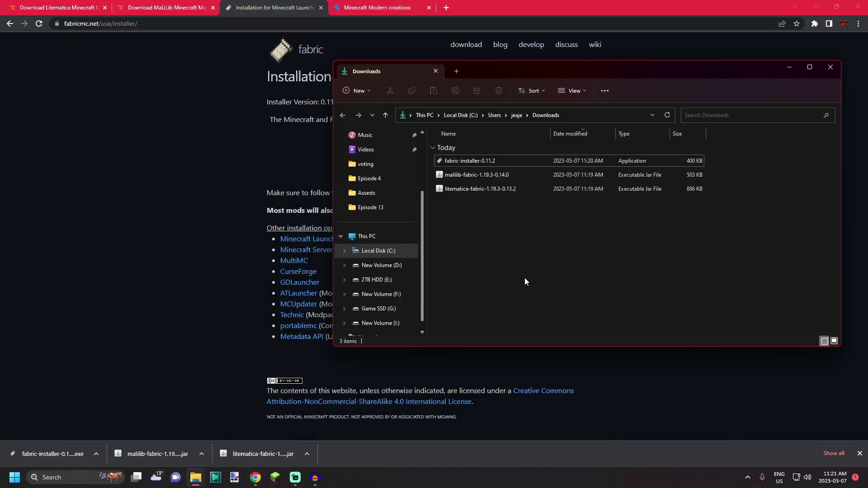
drag(524, 277, 490, 159)
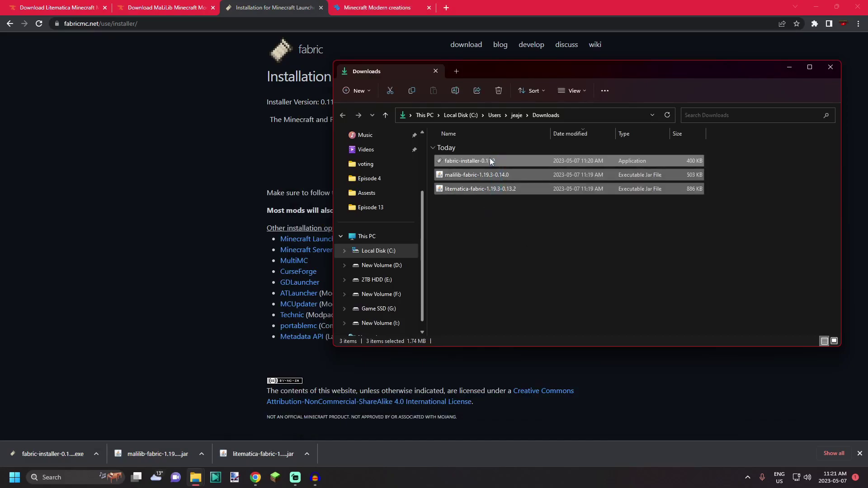
click(513, 221)
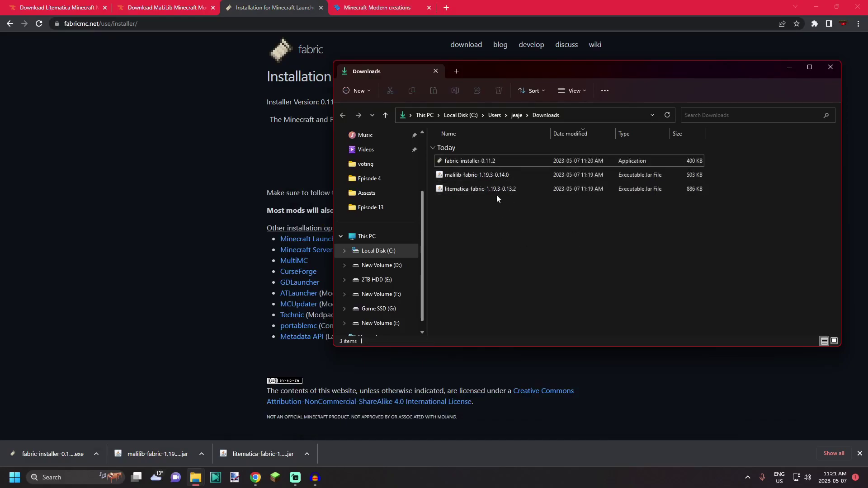
- Run fabric-installer-0.11.2, install the Fabric client for Minecraft version 1.19.3, and close the installer
double_click(499, 161)
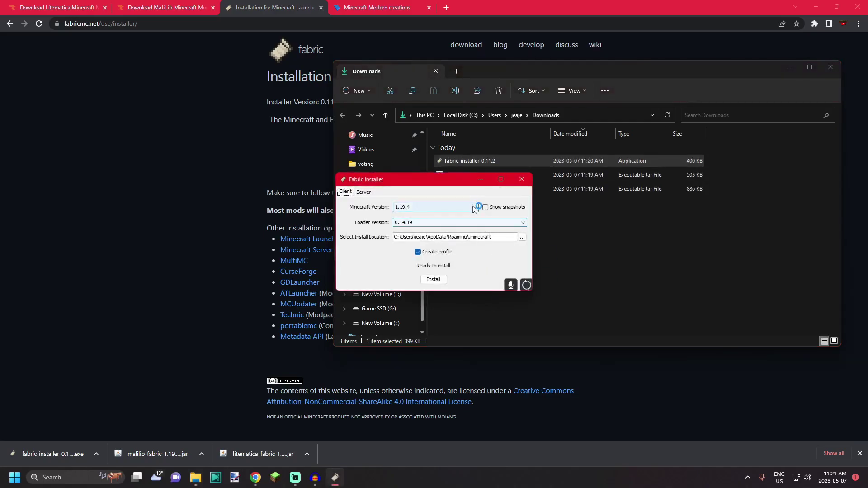
click(476, 208)
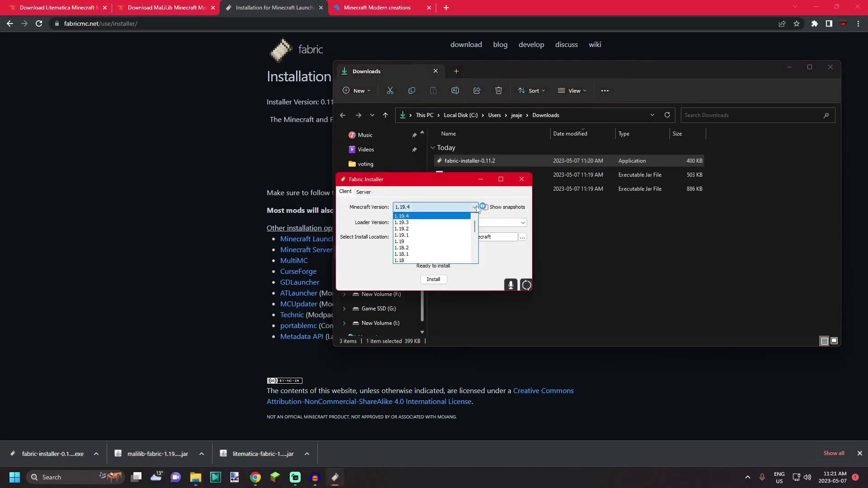
click(445, 223)
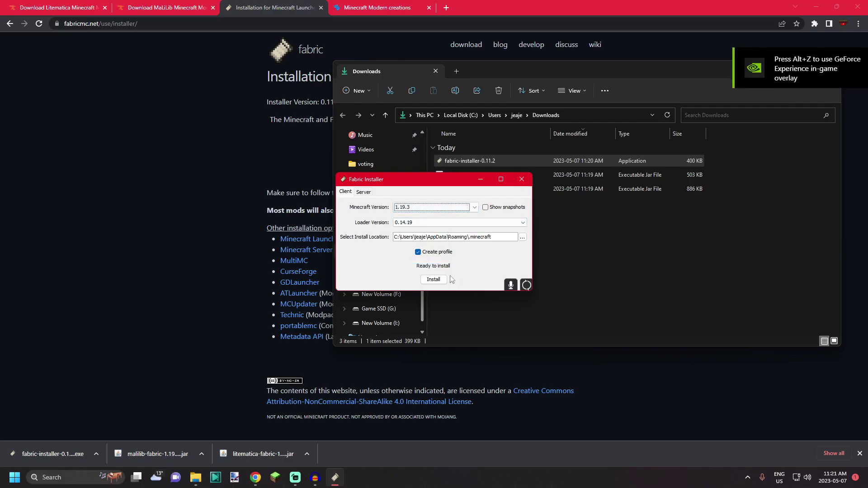
click(433, 279)
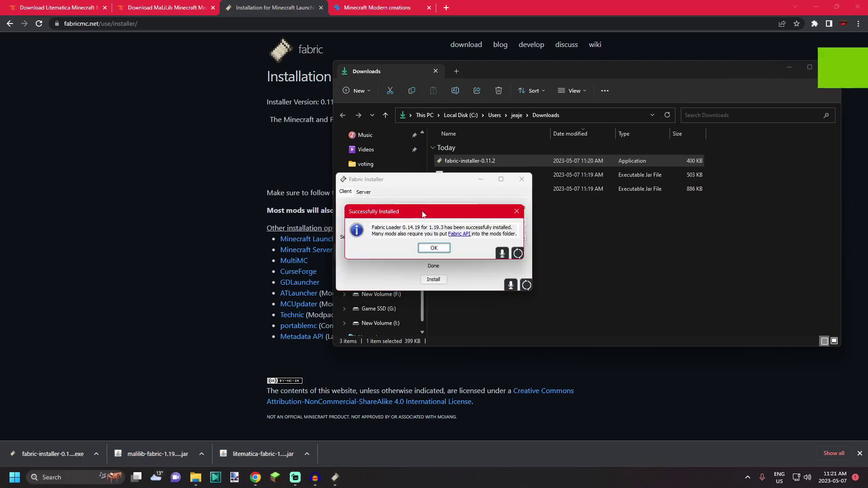
drag(425, 208, 403, 191)
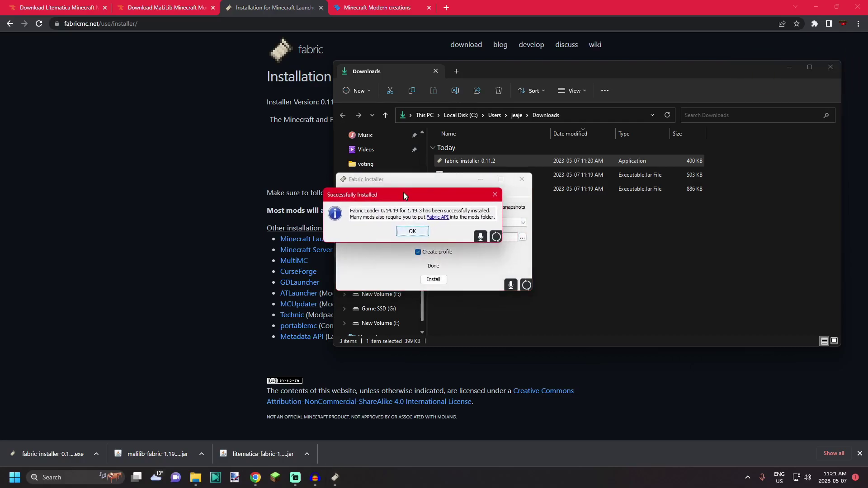
click(413, 231)
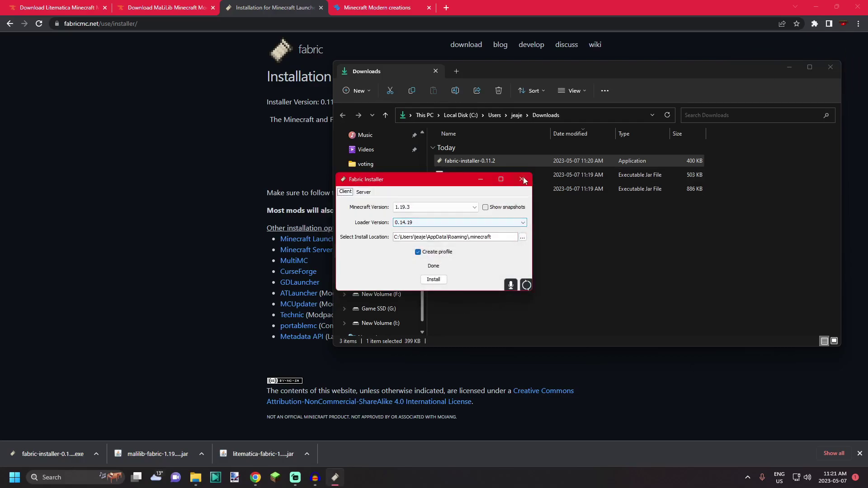
click(522, 180)
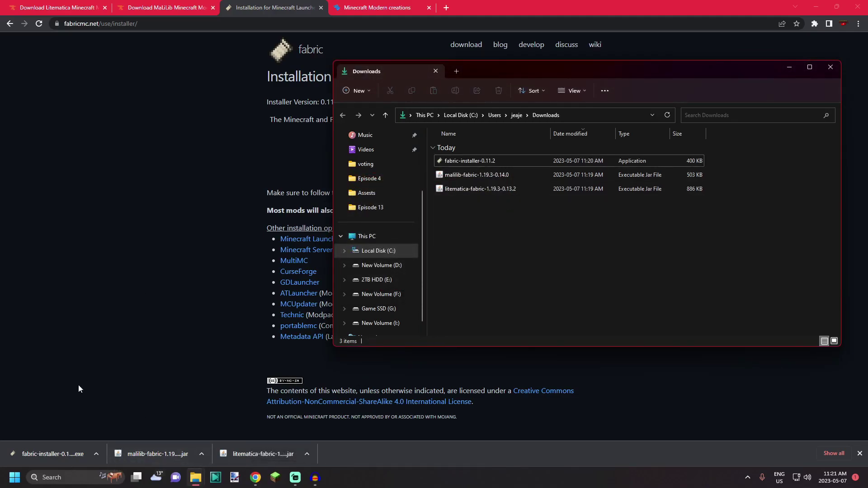
- Find the Windows Run app and use it to open the %appdata% folder
click(68, 477)
text(run)
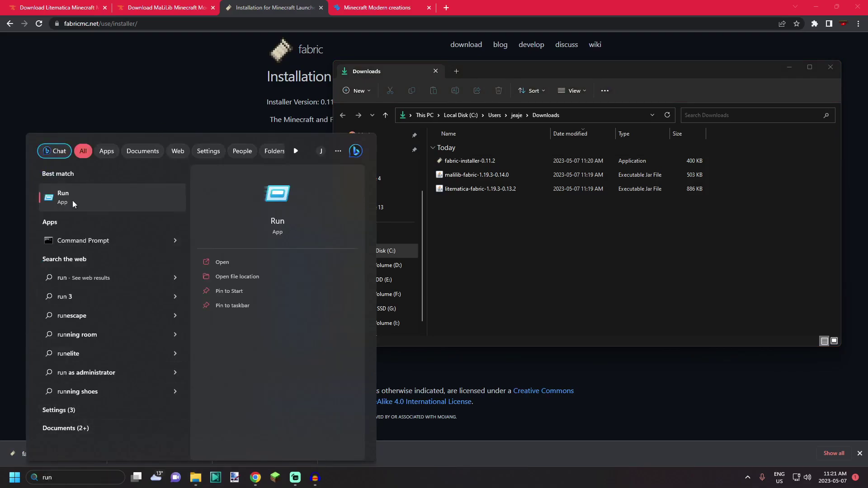
click(72, 196)
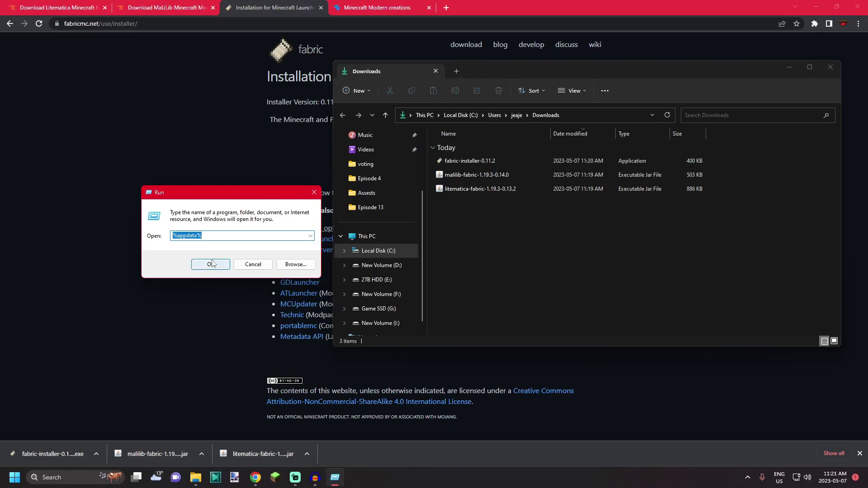
click(211, 265)
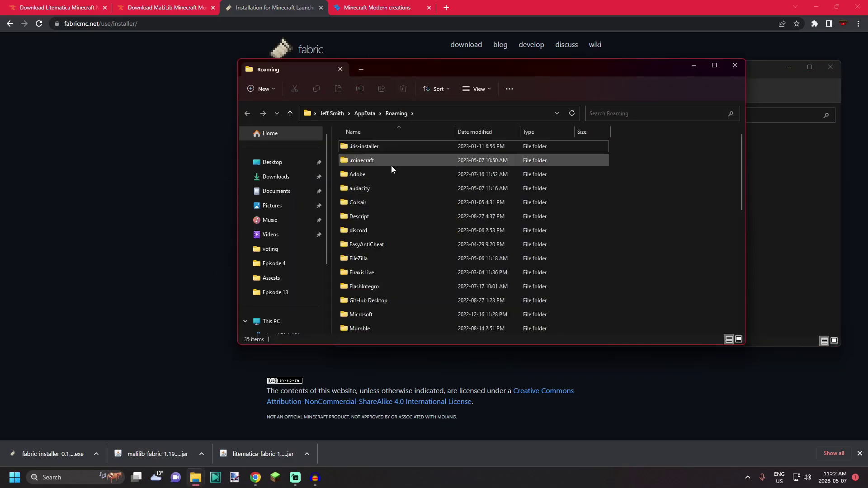
- Open the mods folder inside the .minecraft folder
double_click(383, 161)
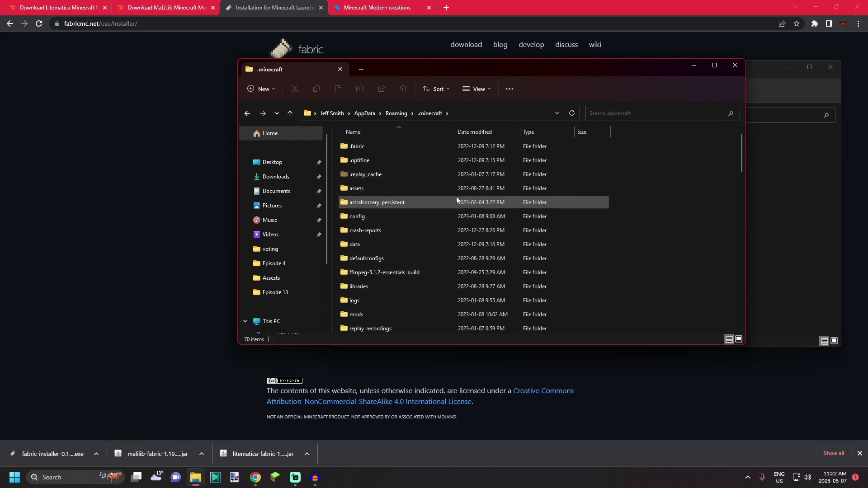
scroll(485, 191, down, 1)
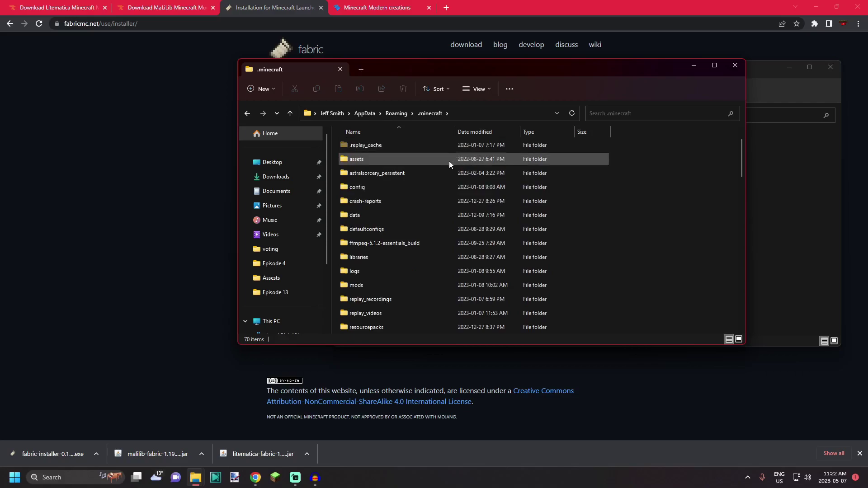
scroll(451, 176, down, 1)
scroll(456, 191, down, 1)
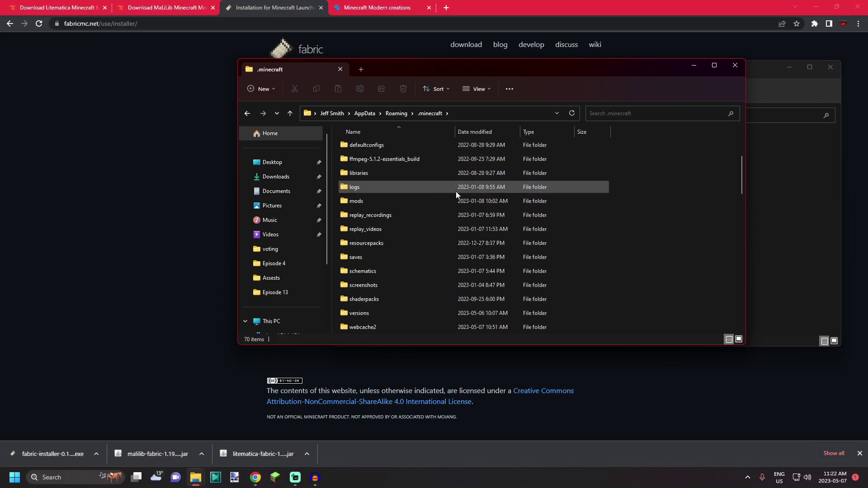
scroll(453, 210, down, 1)
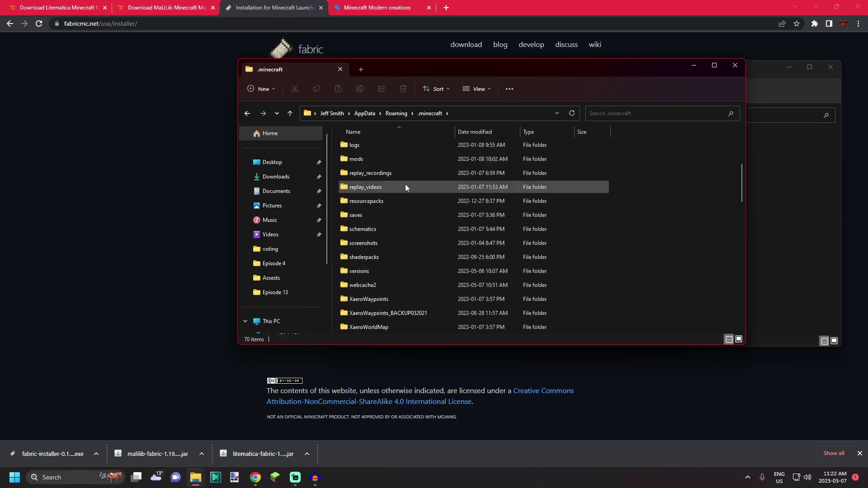
double_click(374, 159)
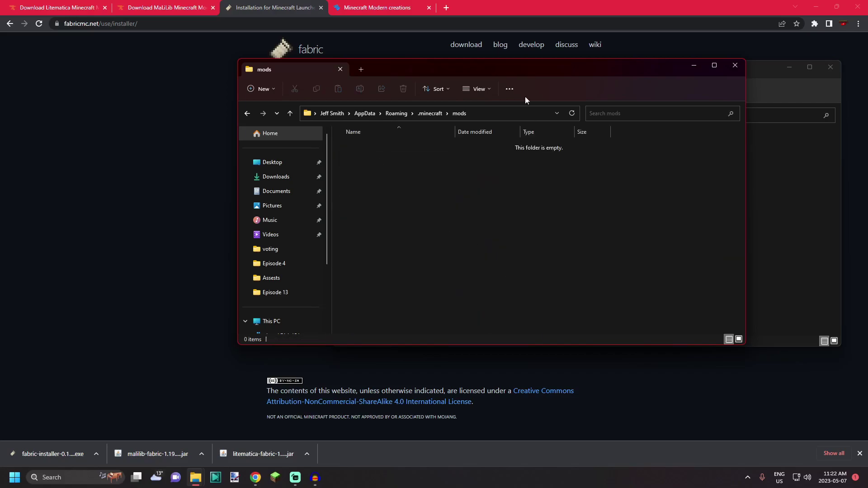
- Move litematica-fabric-1.19.3-0.13.2 and malilib-fabric-1.19.3-0.14.0 from the Downloads folder into the mods folder, with both windows side by side
drag(525, 70, 348, 122)
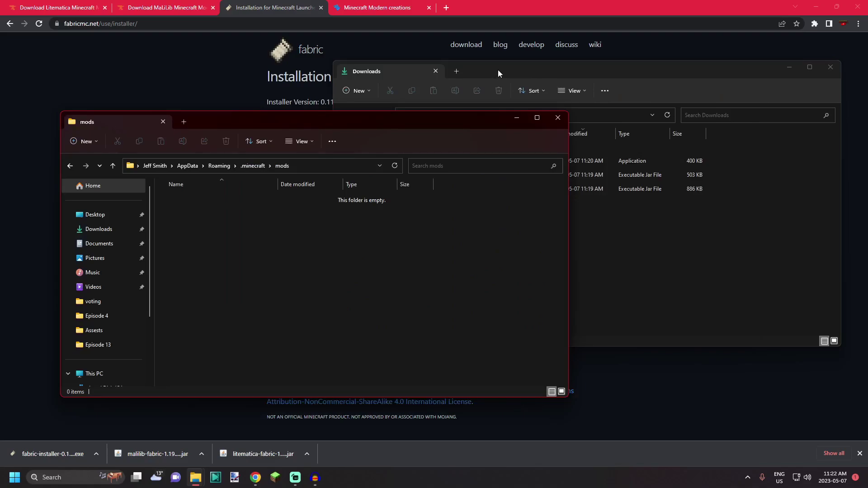
drag(498, 70, 544, 79)
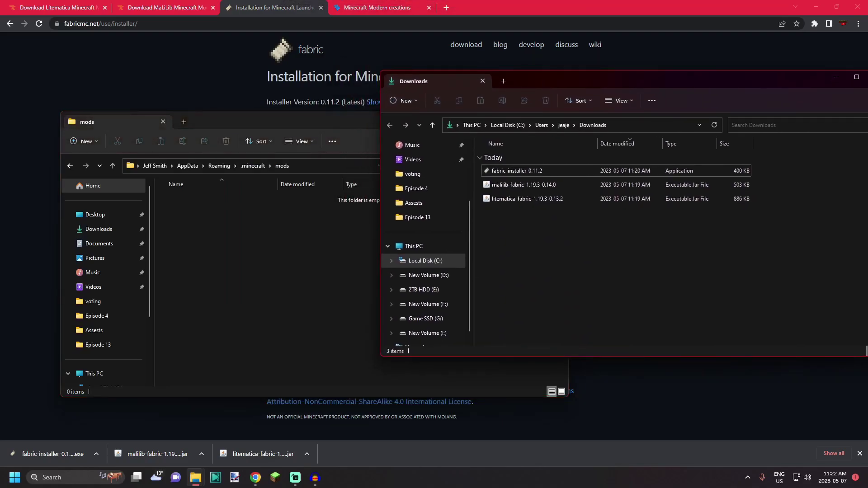
drag(531, 221, 519, 189)
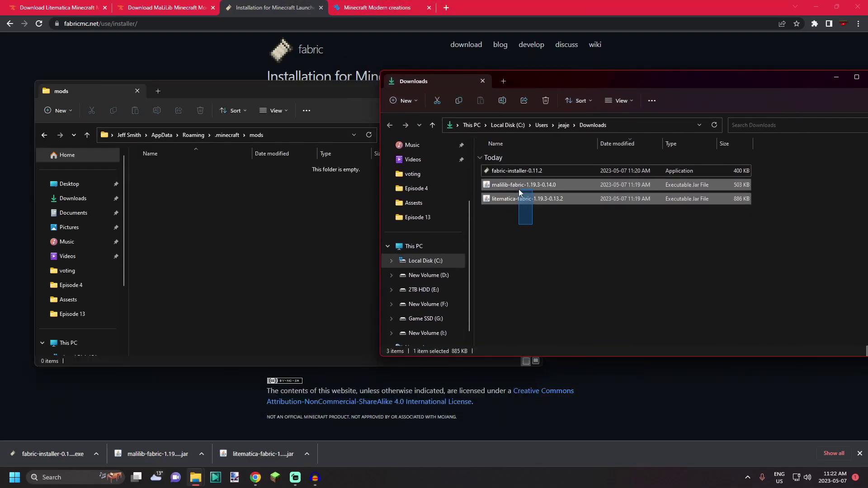
click(542, 253)
drag(525, 201, 343, 243)
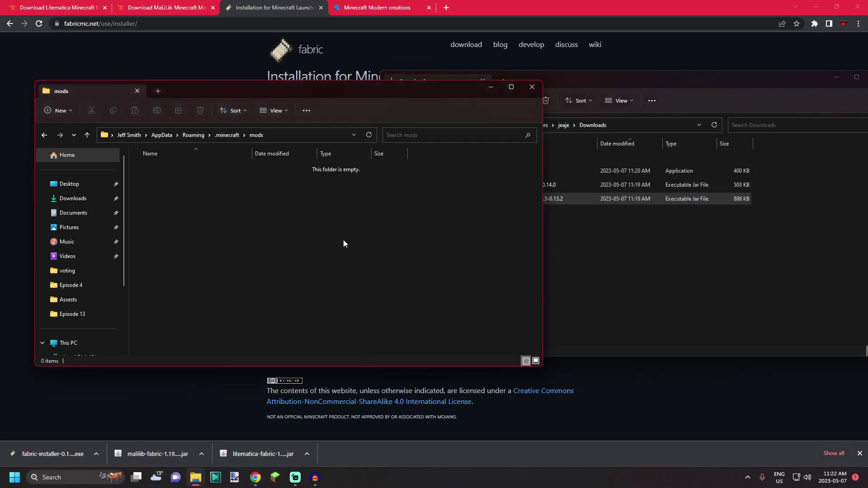
click(625, 250)
click(529, 184)
drag(529, 186, 240, 219)
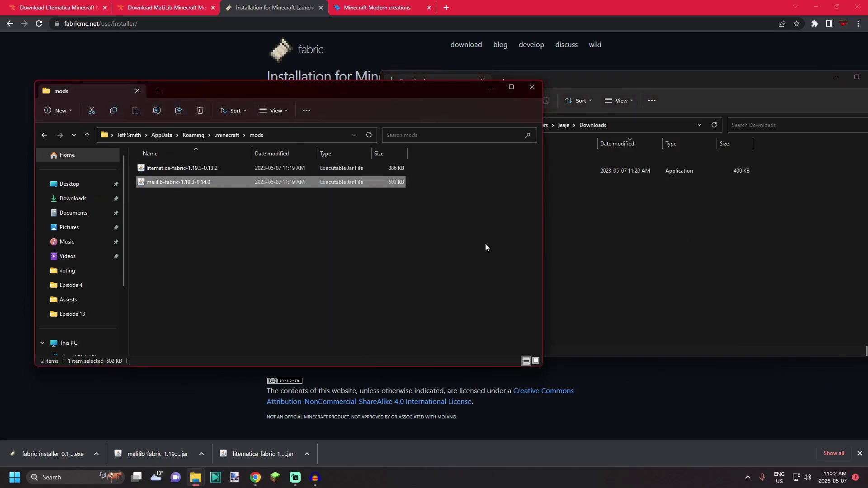
- Switch to the Minecraft Launcher, select the fabric-loader-1.19.3 installation, and launch it, accepting the modified-installation risks without further warnings
key(alt+Tab)
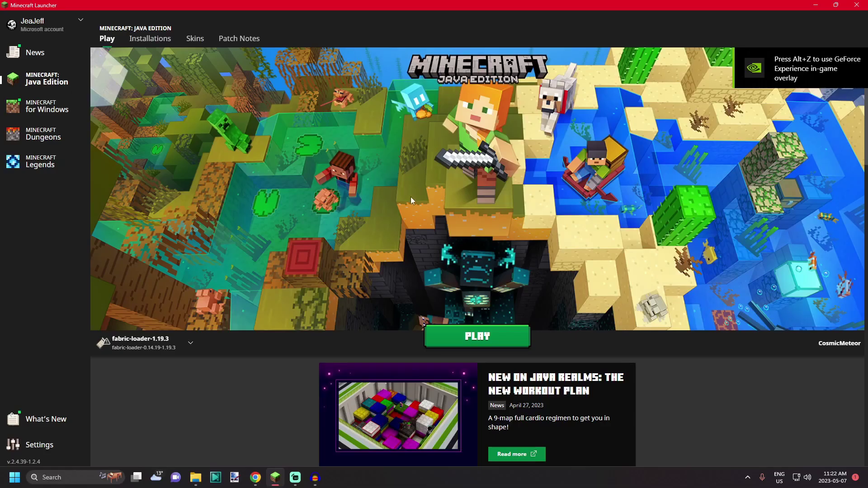
click(185, 343)
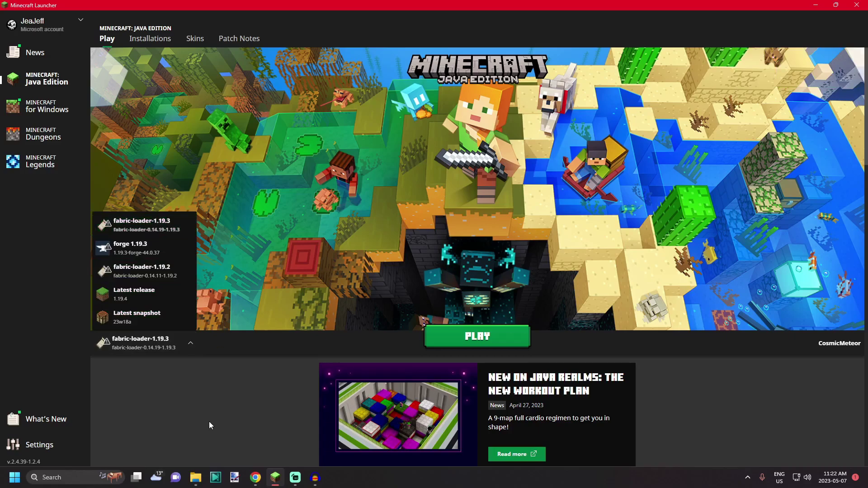
click(166, 231)
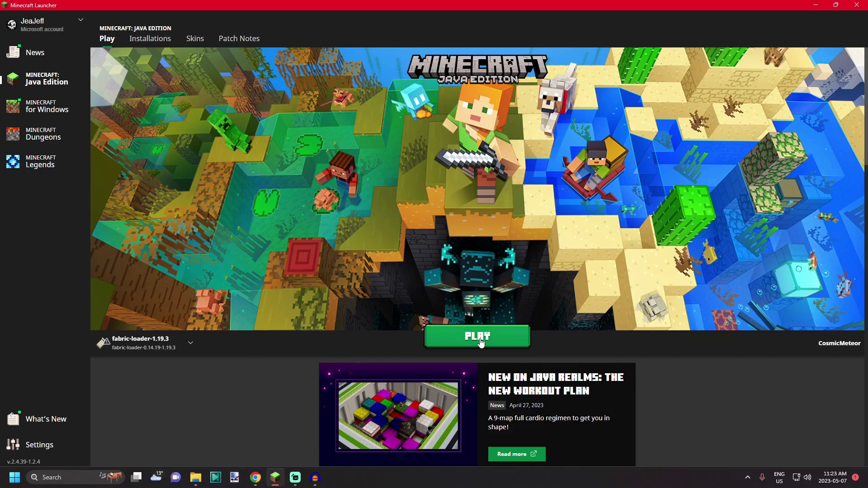
click(480, 343)
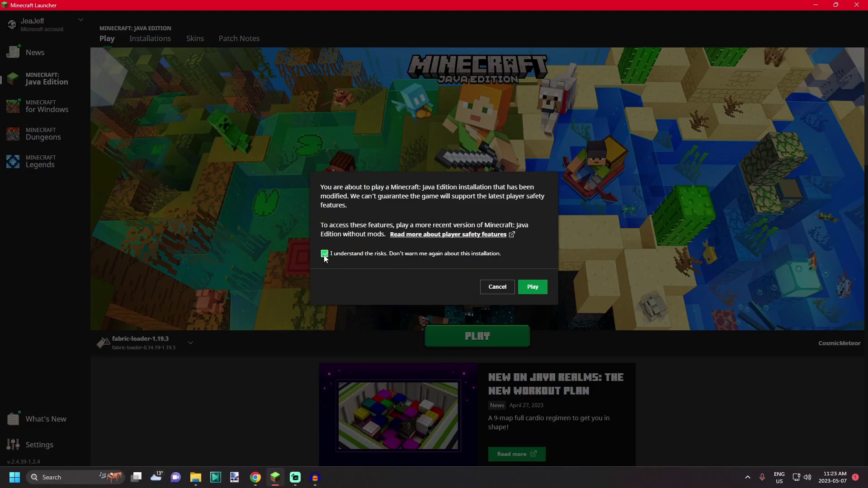
click(532, 287)
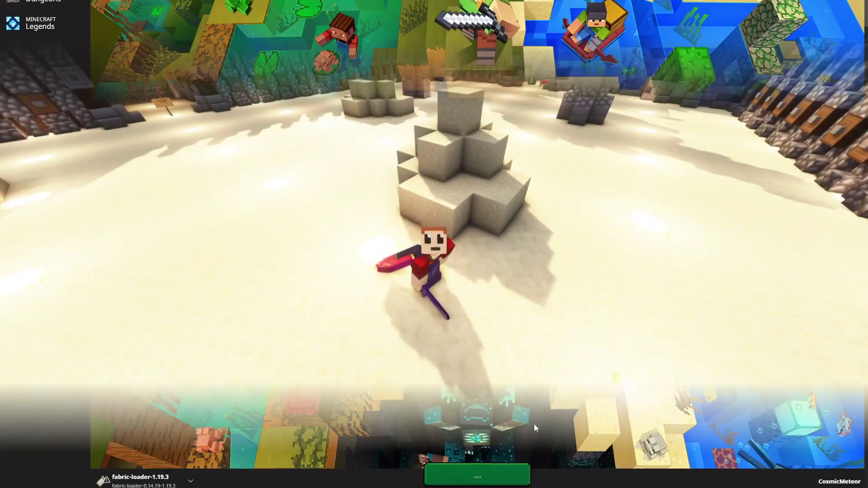